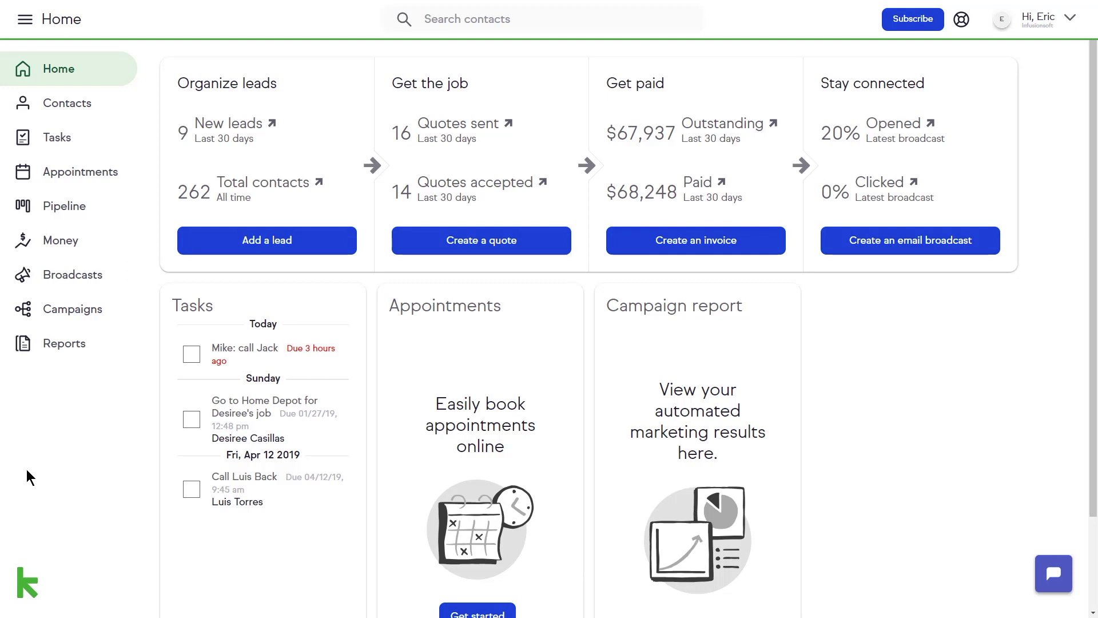
Go to Campaigns and browse the Explore campaigns catalogue of ready-made template cards
left_click(98, 323)
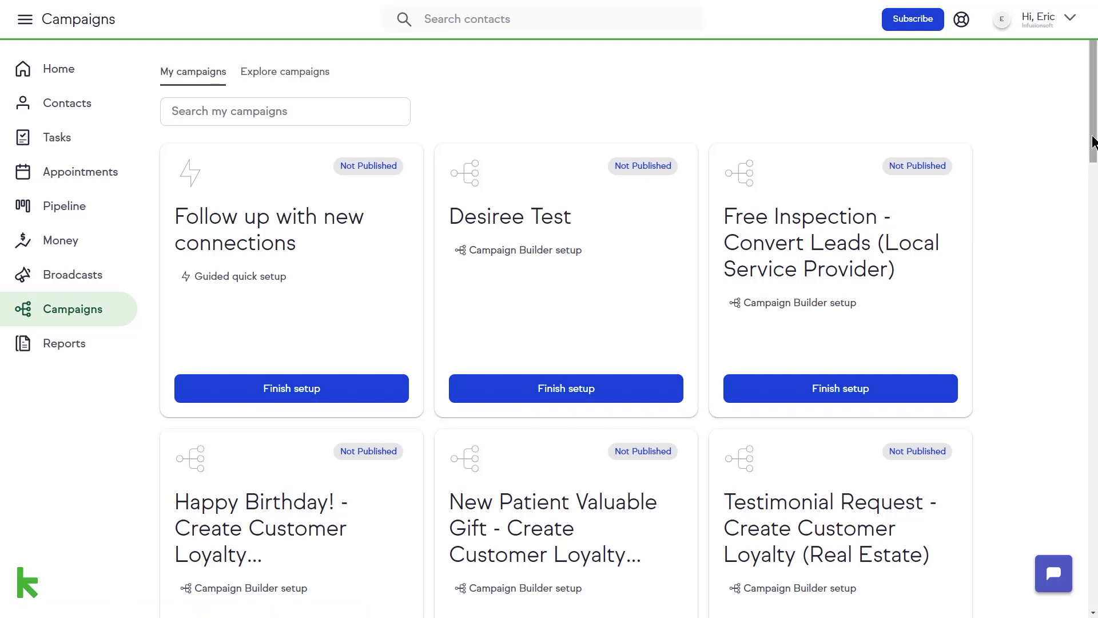
left_click_drag(1093, 140, 1093, 175)
scroll(1093, 174, "up", 2)
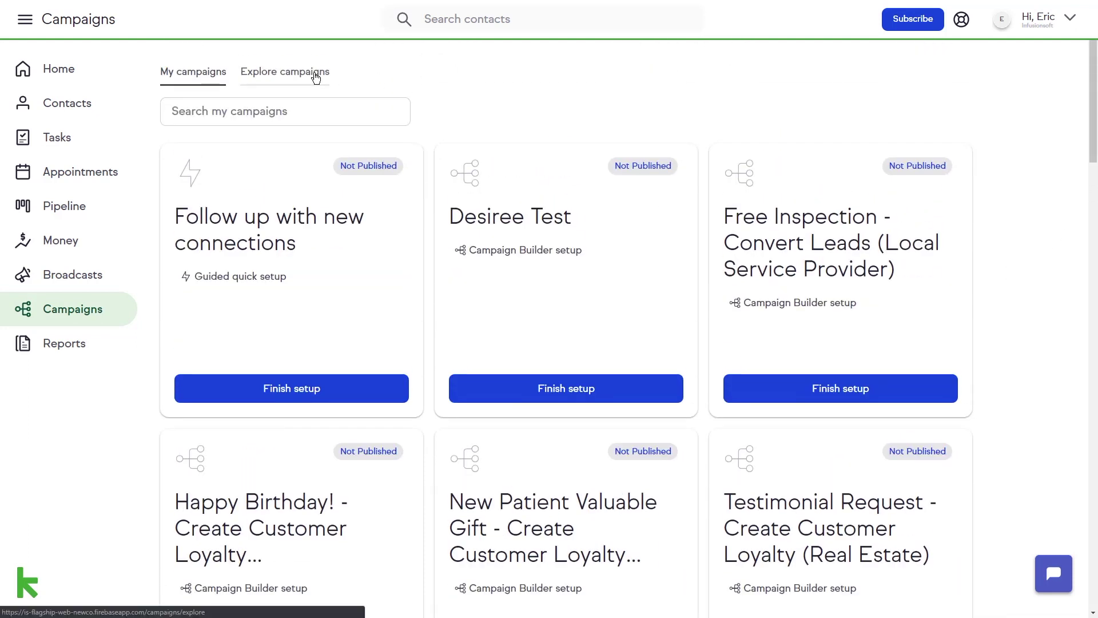
left_click(316, 78)
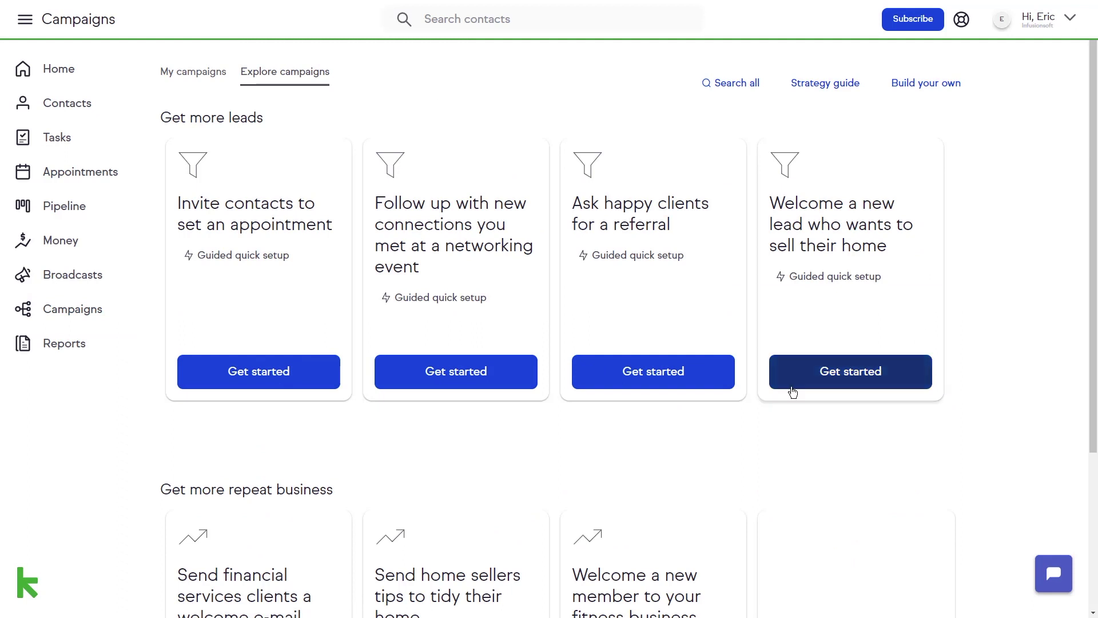
left_click_drag(1092, 252, 1093, 281)
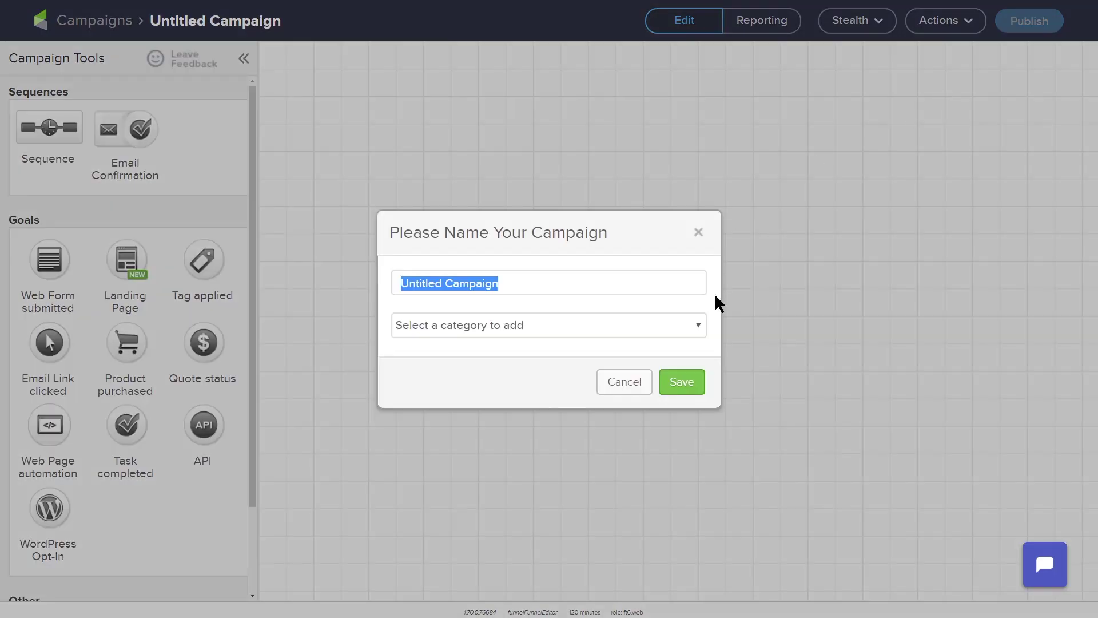
Name the blank campaign 'New Campaign' and save it
type("New Campaign")
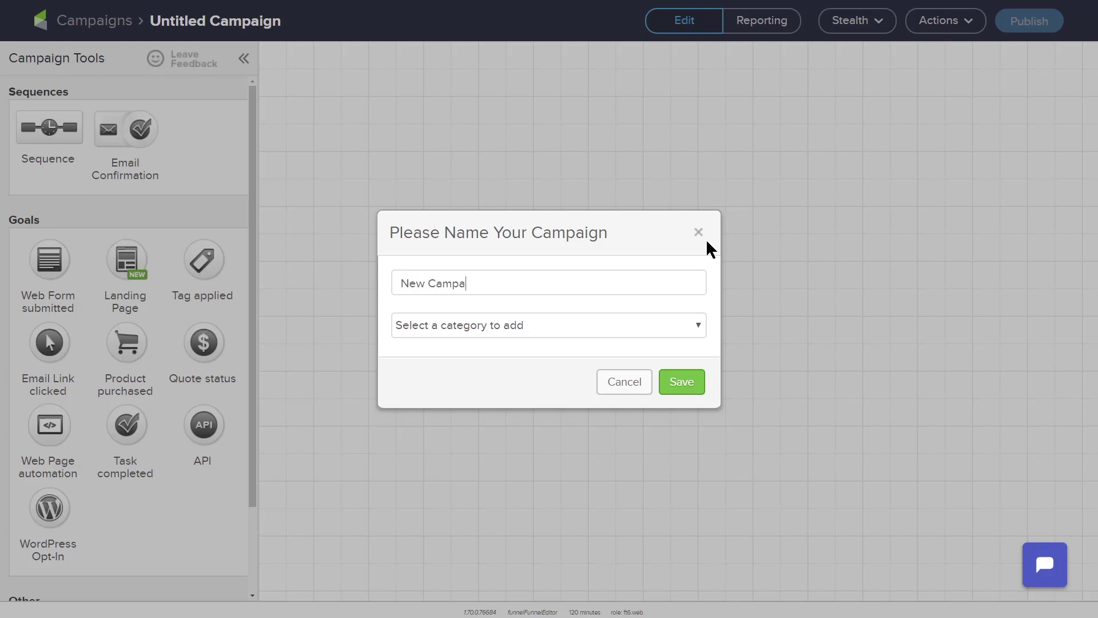
left_click(681, 382)
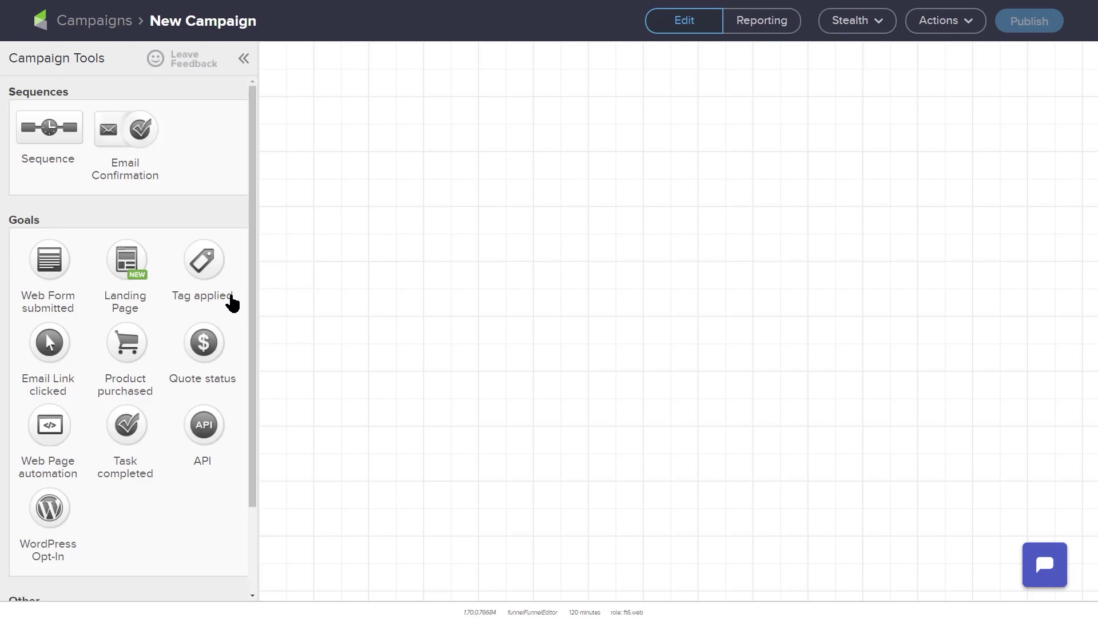
Place a Tag applied goal on the canvas and name it 'New Prospect'
left_click_drag(208, 260, 331, 228)
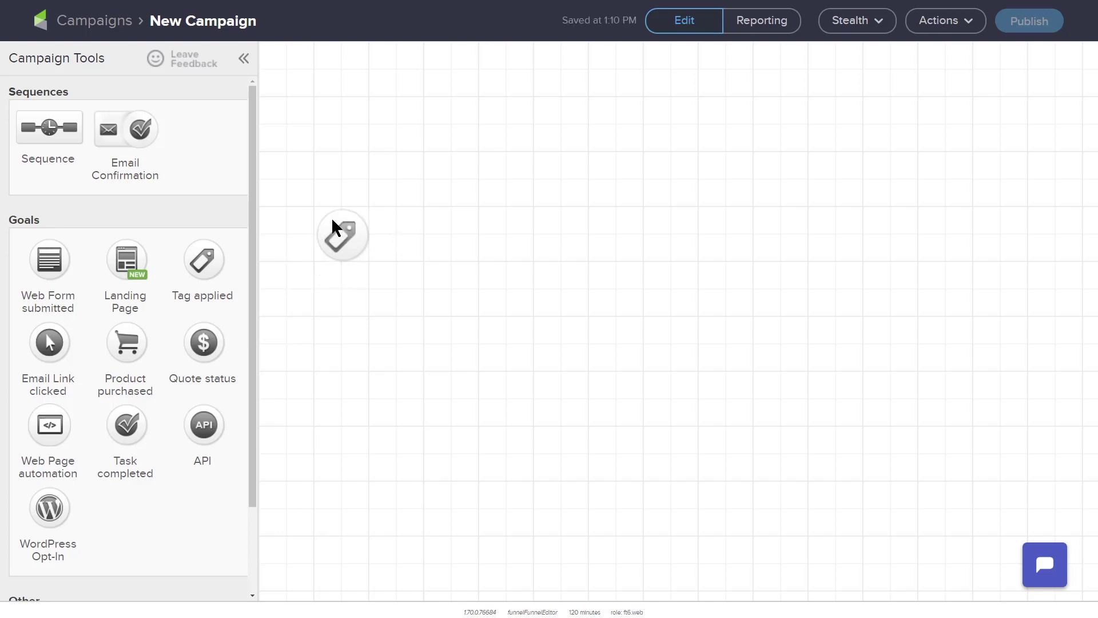
type("N")
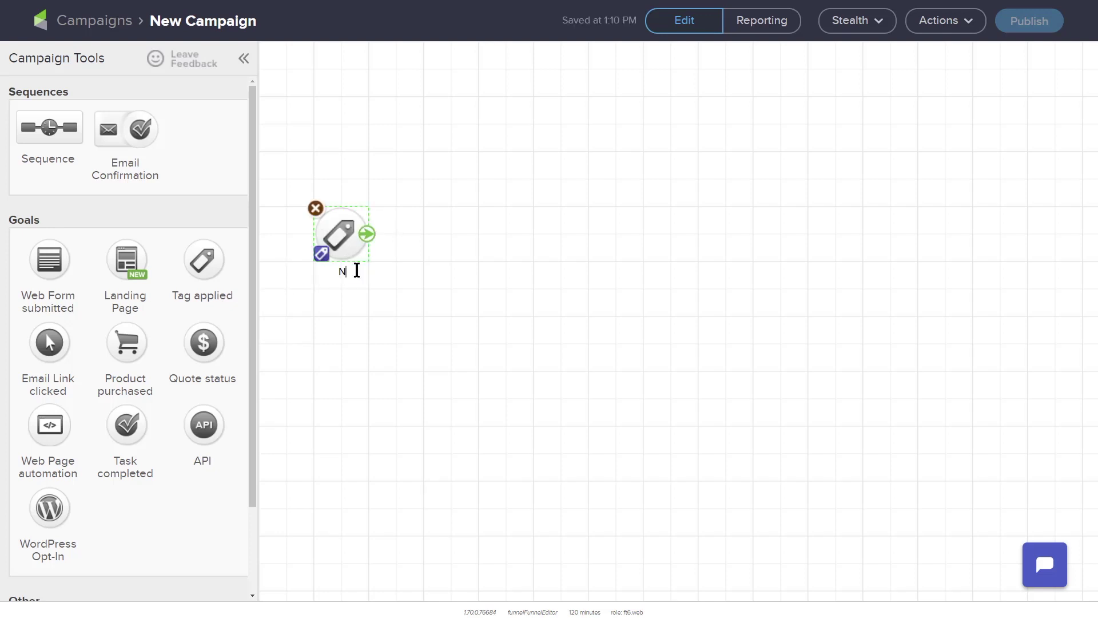
type("ew Prospect")
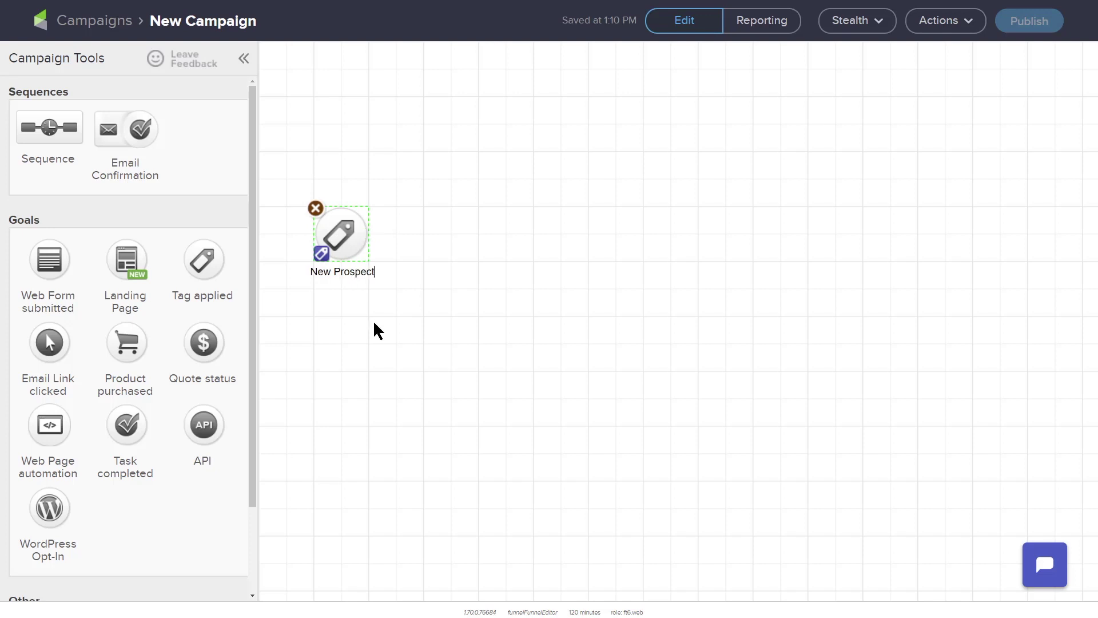
left_click(376, 328)
Set the goal's triggering tag to New Prospect and save the tag settings
double_click(347, 227)
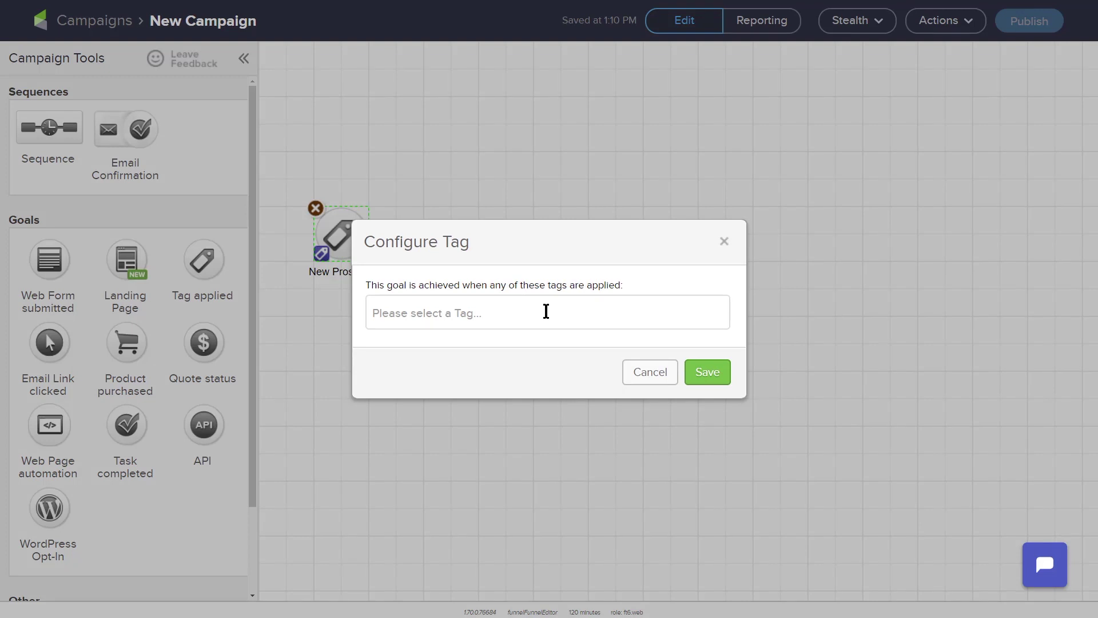
left_click(545, 311)
type("prospect")
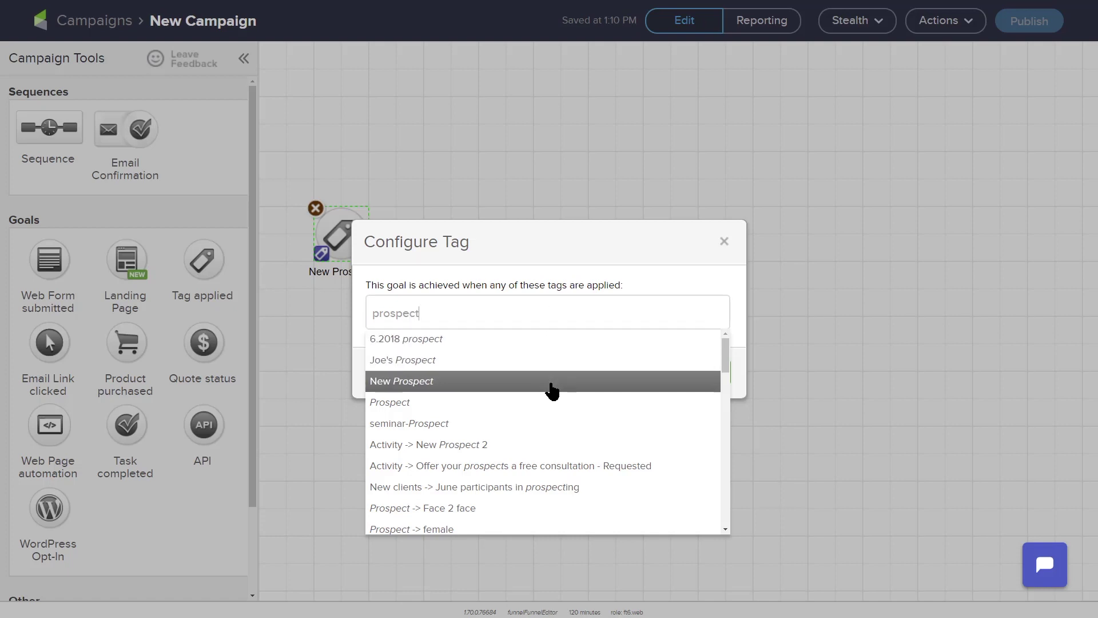
left_click(514, 382)
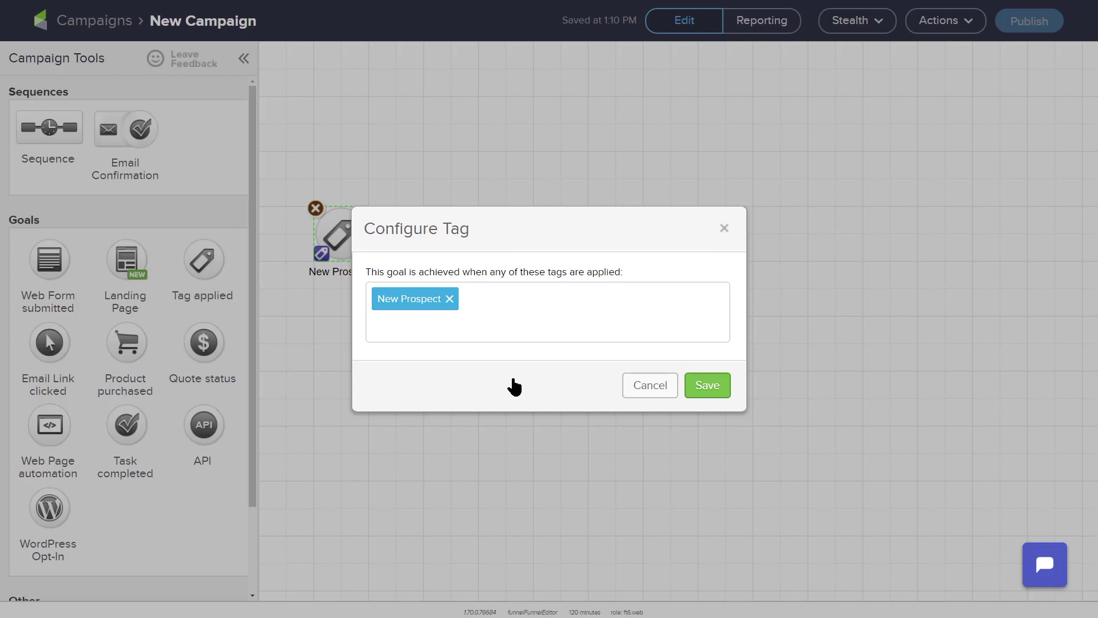
left_click(507, 301)
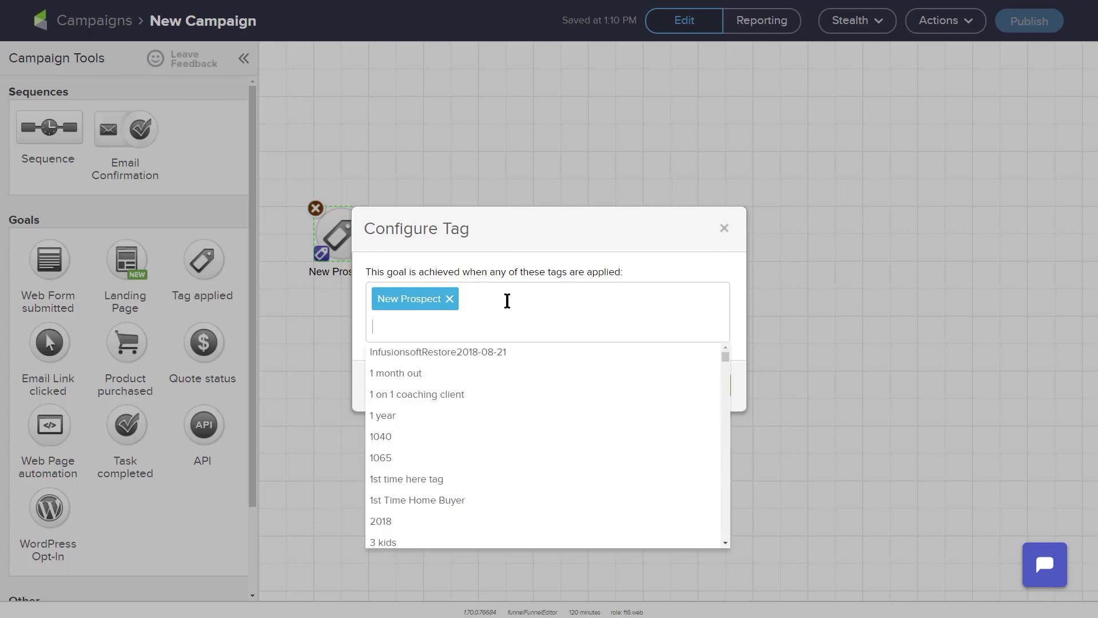
type("Create N")
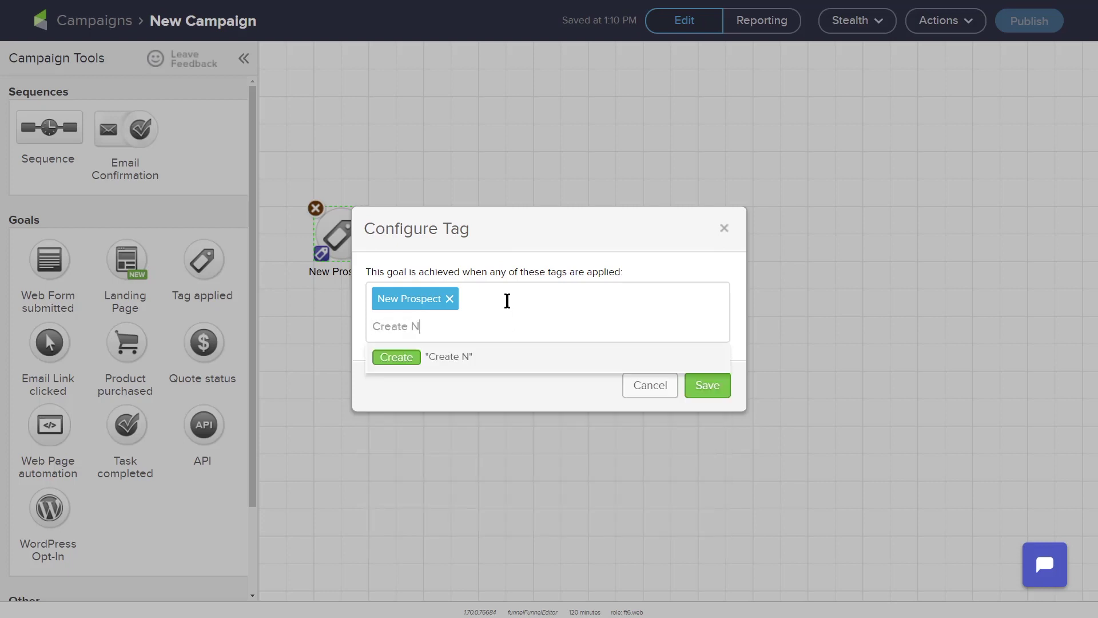
type("ew Tag")
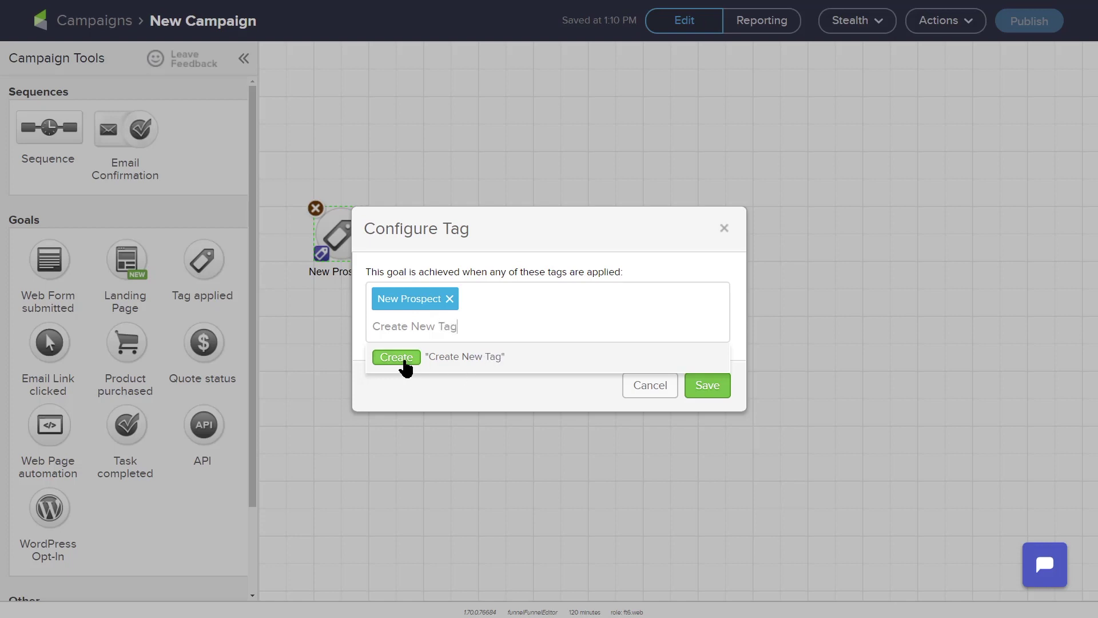
left_click(449, 385)
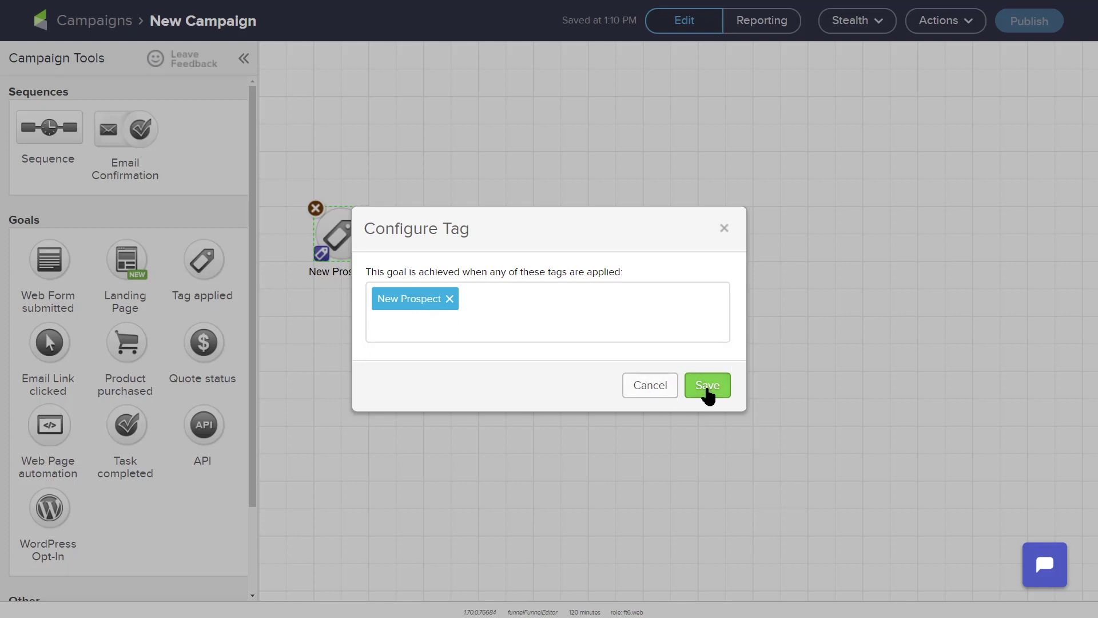
left_click(708, 385)
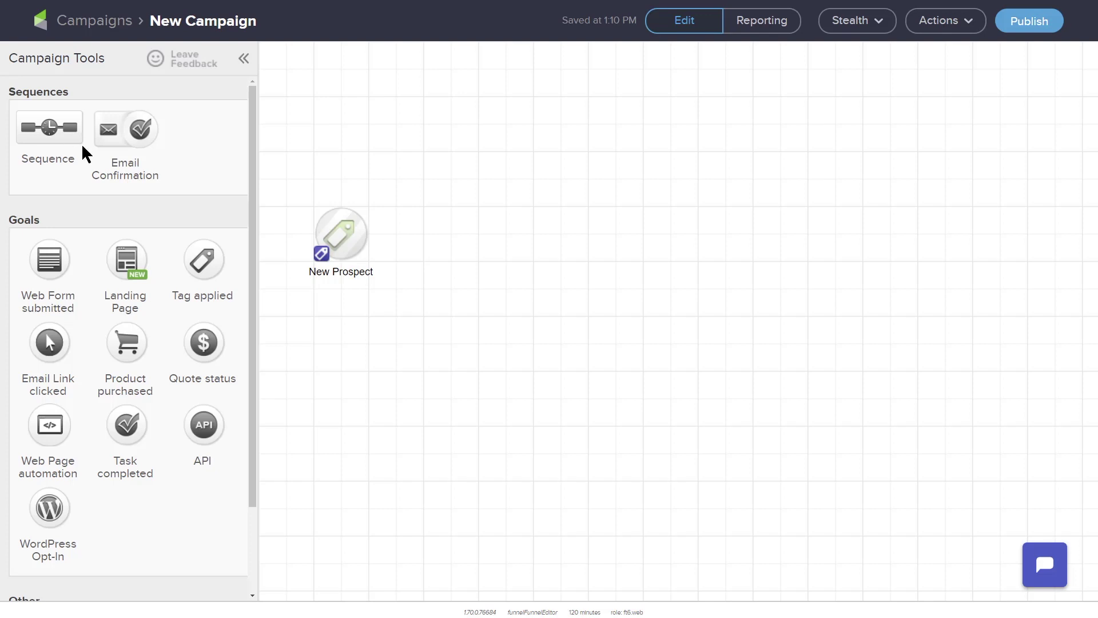
mouse_move(392, 247)
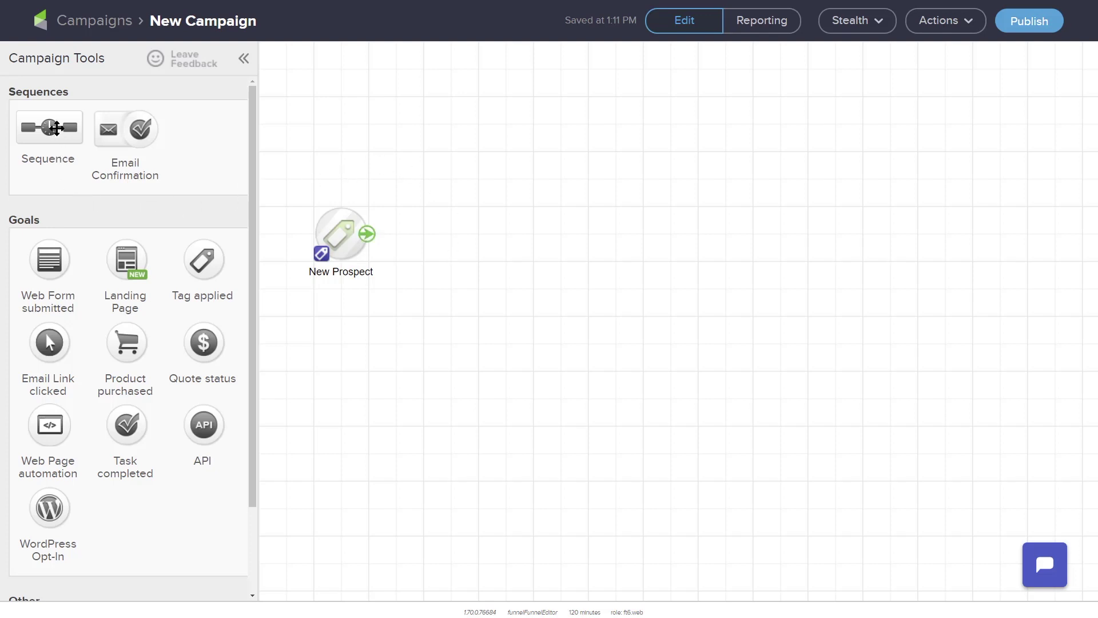
left_click_drag(55, 128, 466, 228)
Connect the New Prospect goal to the sequence
mouse_move(361, 243)
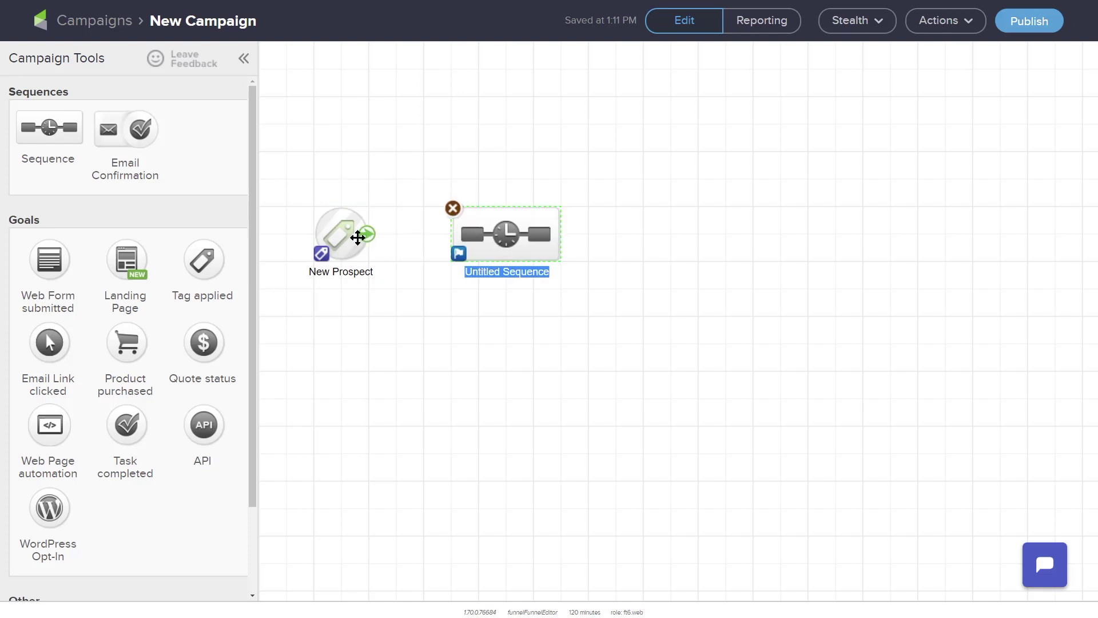
left_click(357, 237)
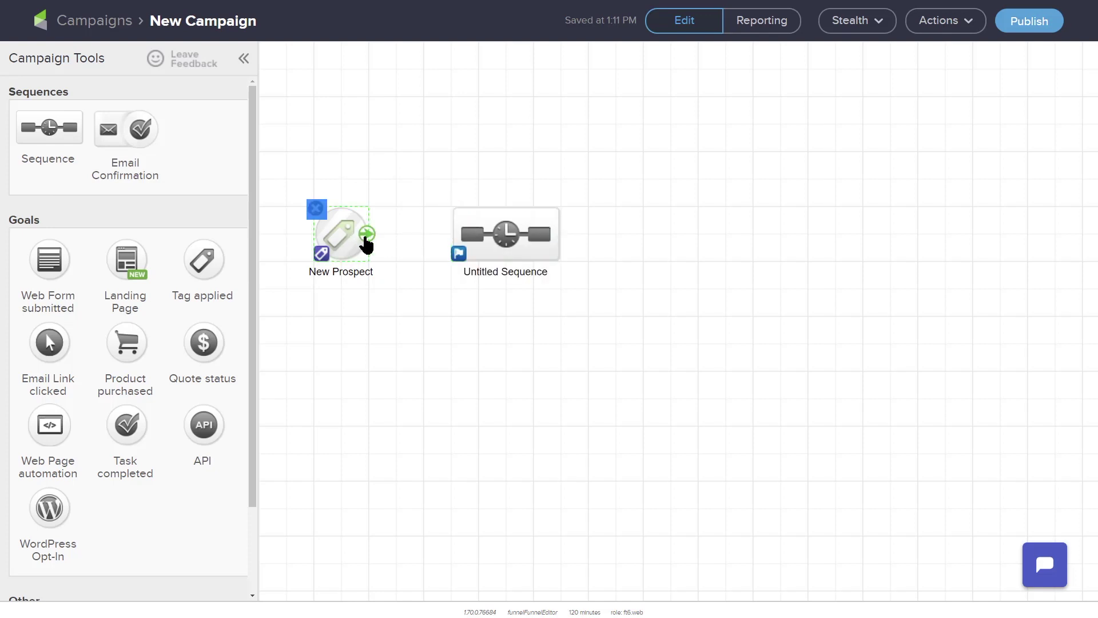
left_click_drag(426, 235, 460, 243)
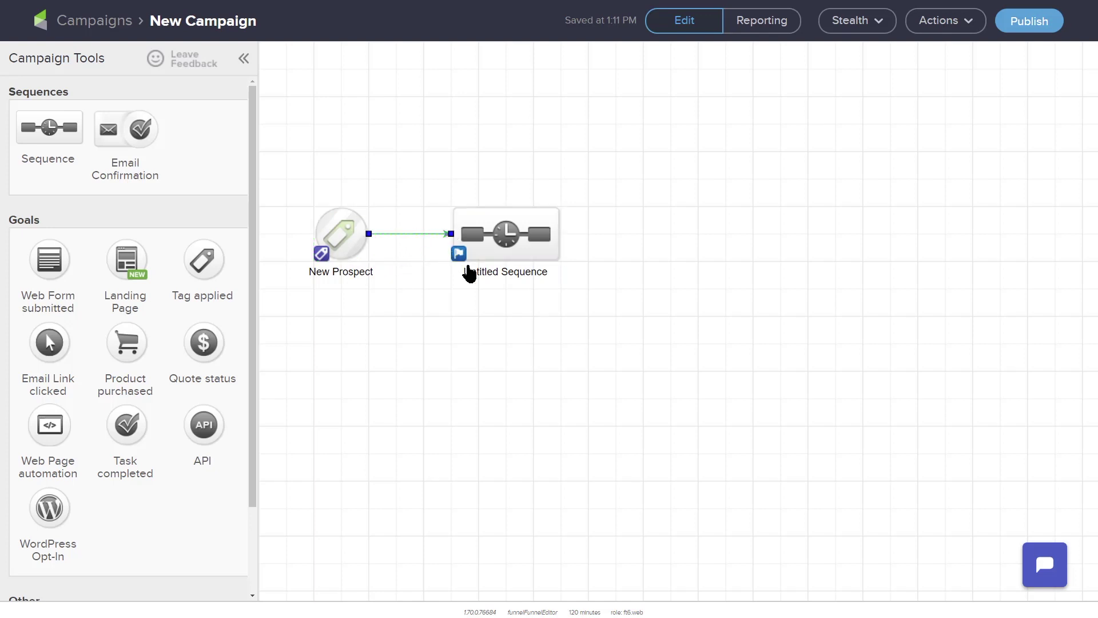
Rename the sequence 'Email Campaign' and open it in the sequence editor
left_click(495, 274)
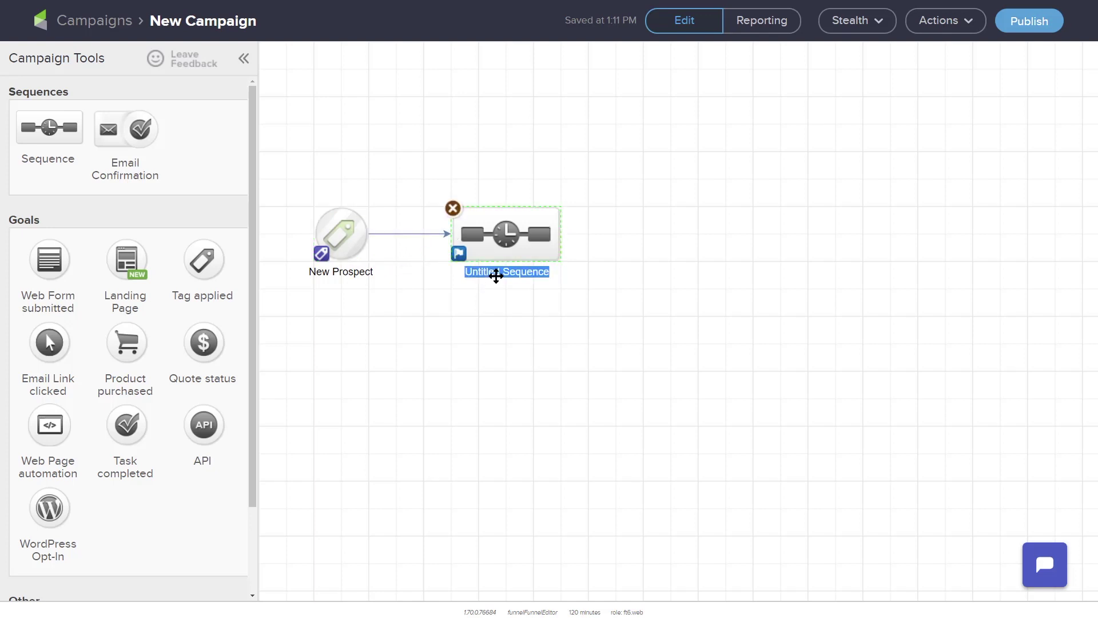
type("Email Ca")
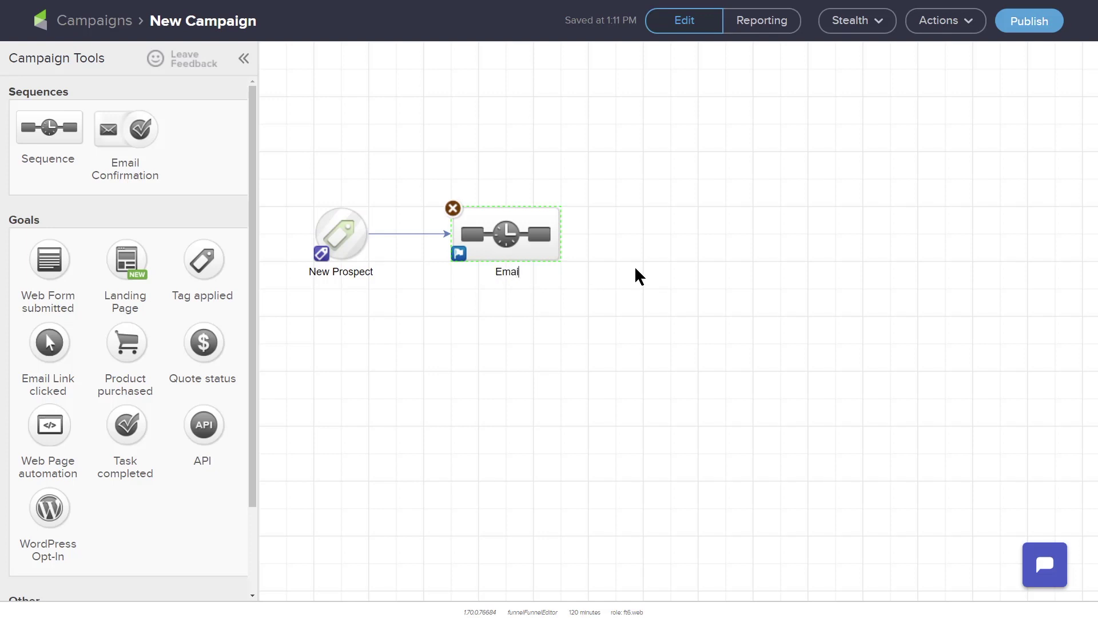
type("mpaign")
key("Return")
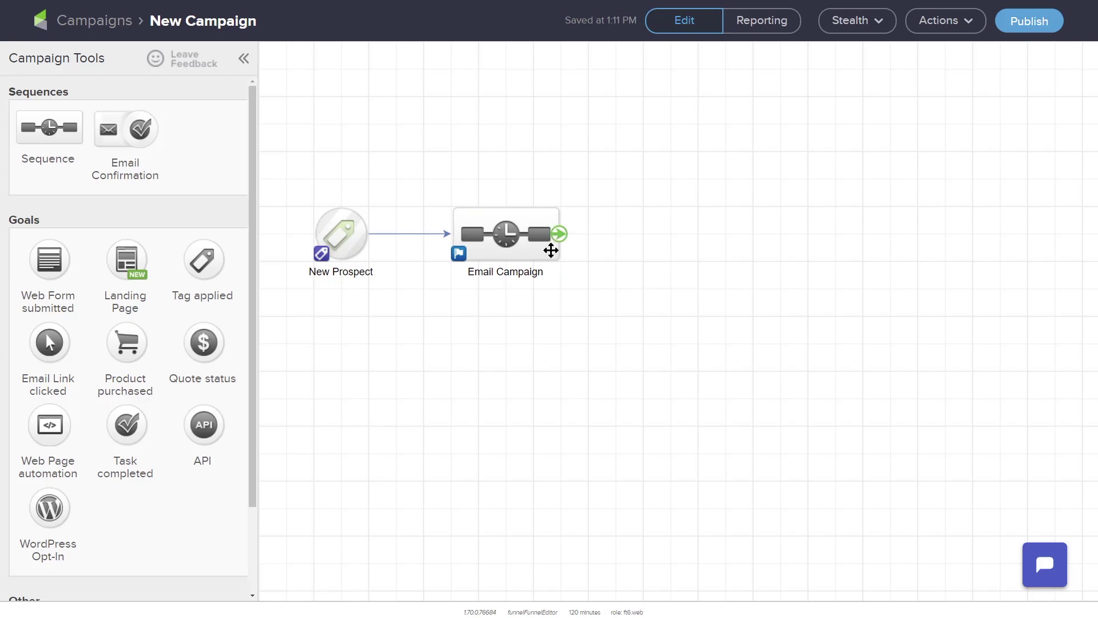
double_click(550, 250)
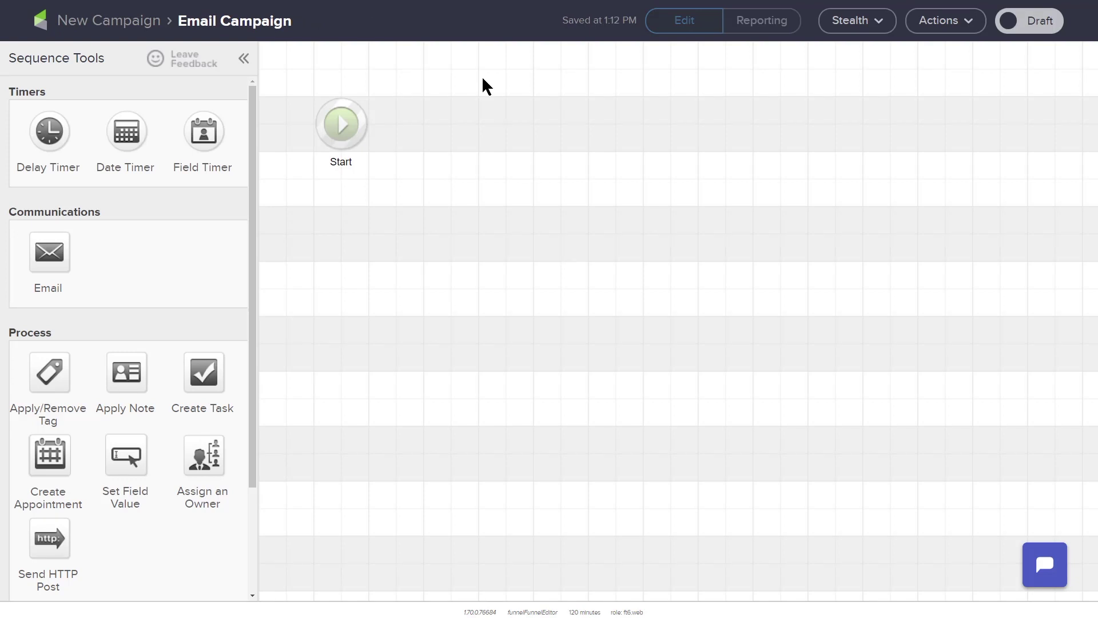
Add an email step after Start named 'First Email' and open it for editing
mouse_move(316, 142)
left_click_drag(51, 252, 449, 112)
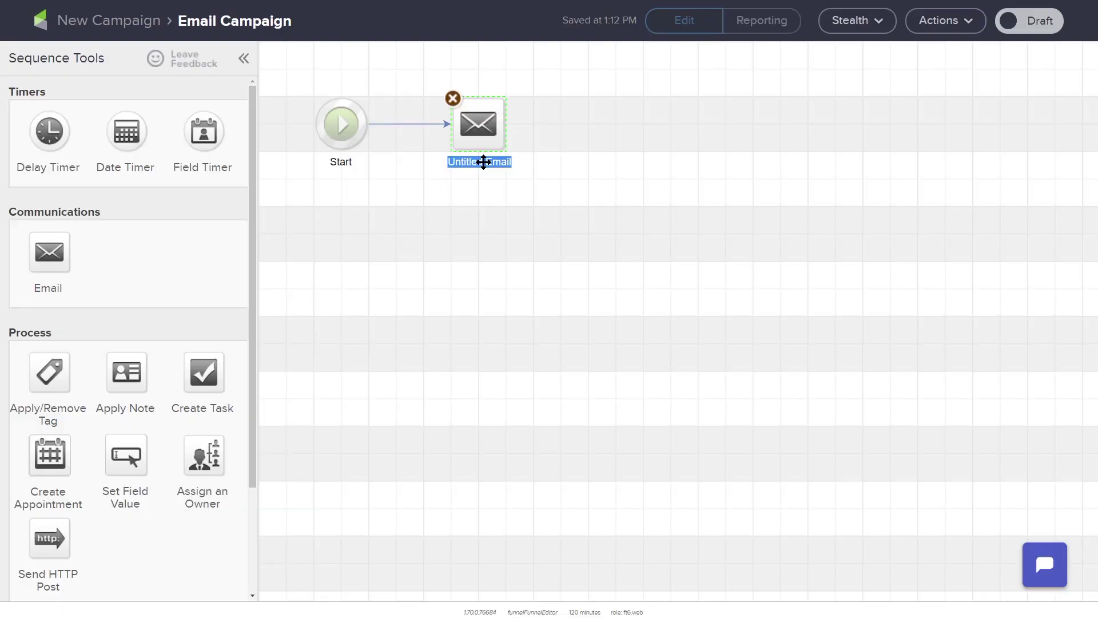
type("First Em")
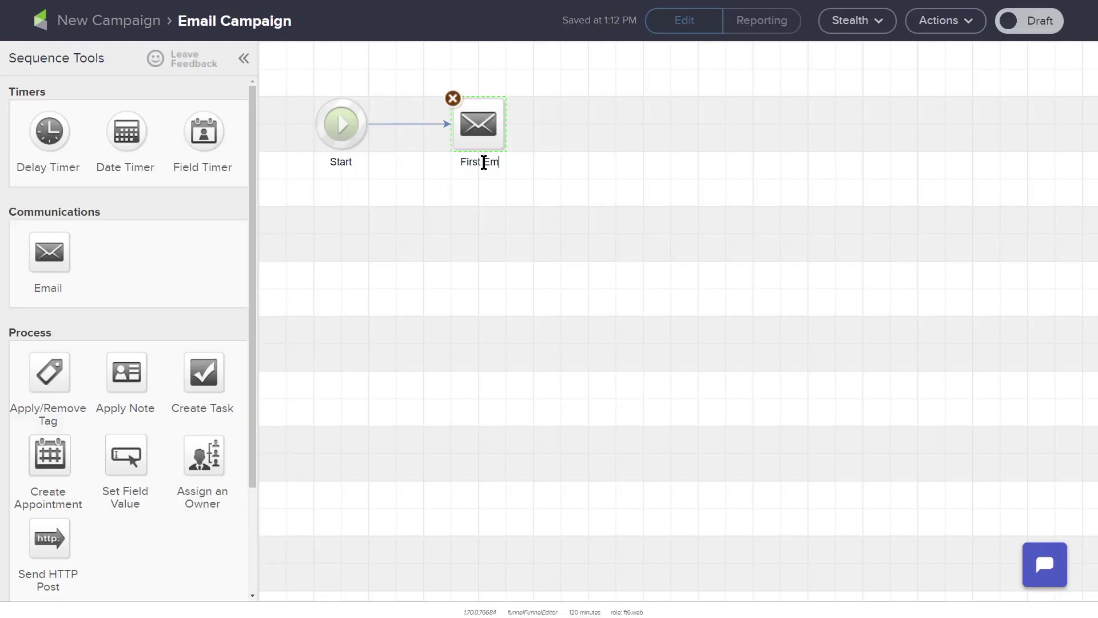
type("ail")
left_click(696, 165)
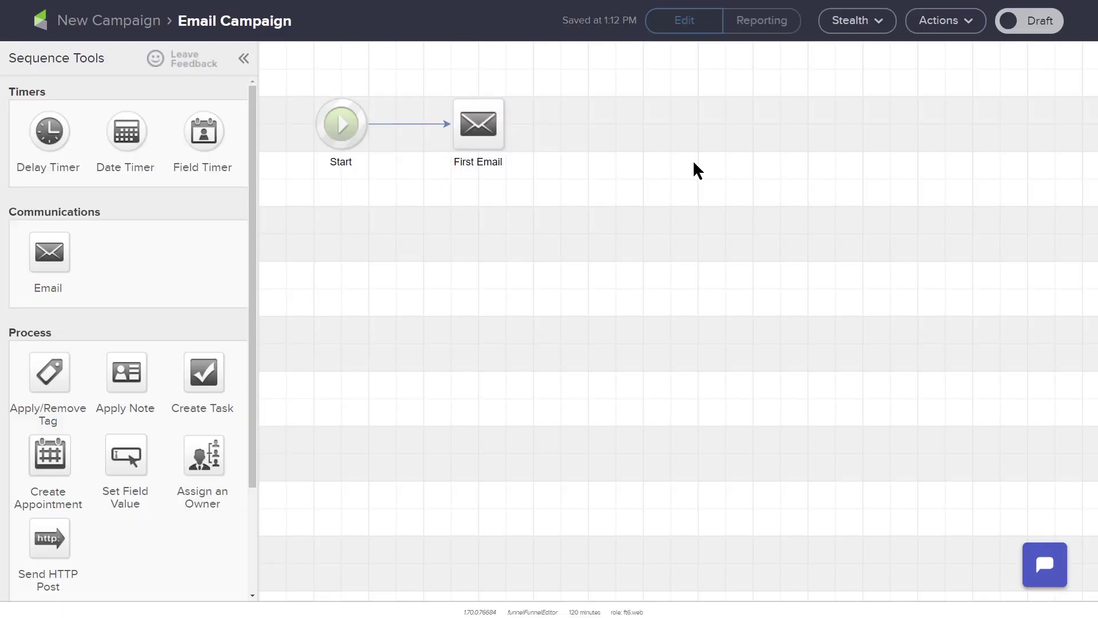
double_click(486, 126)
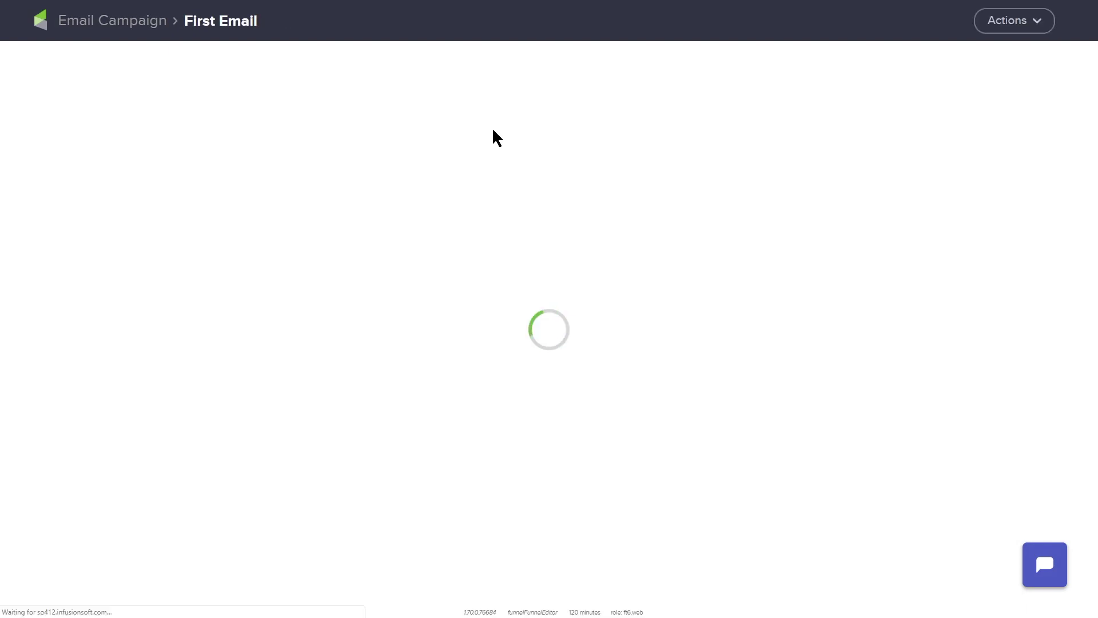
Give First Email the newsletter template and subject 'New Email', mark it Ready, and return to the sequence
left_click(196, 319)
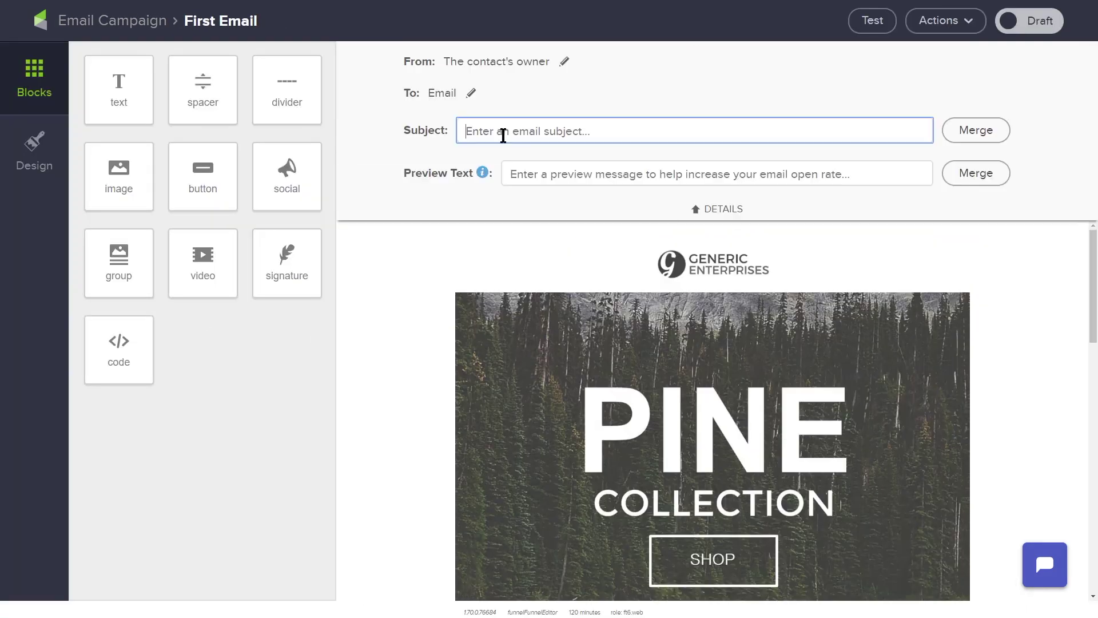
type("New Email")
key("Return")
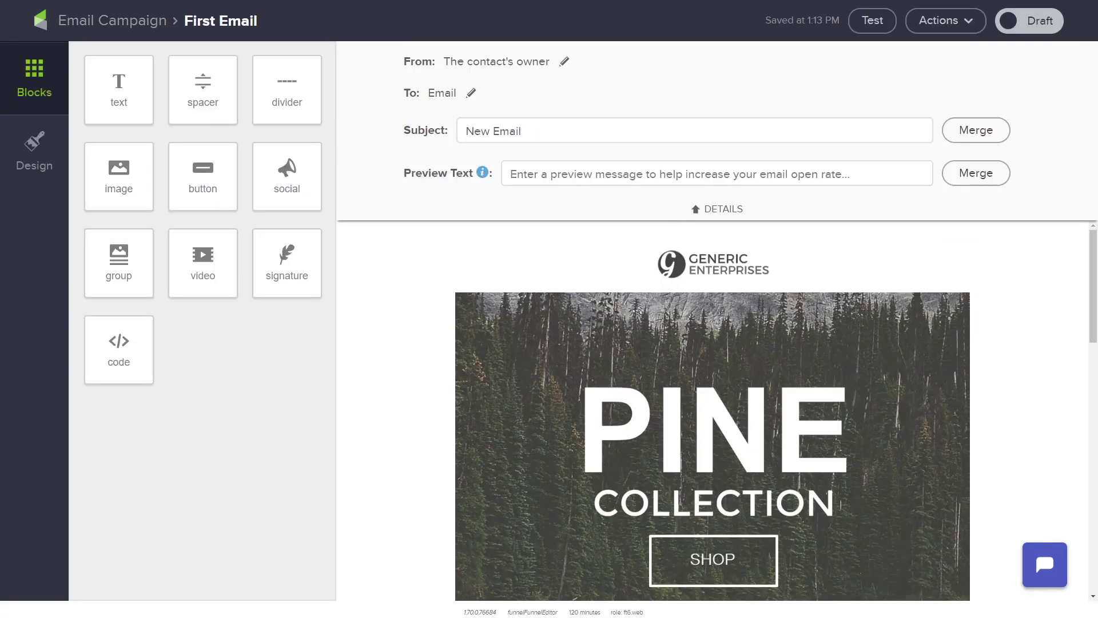
left_click(1014, 30)
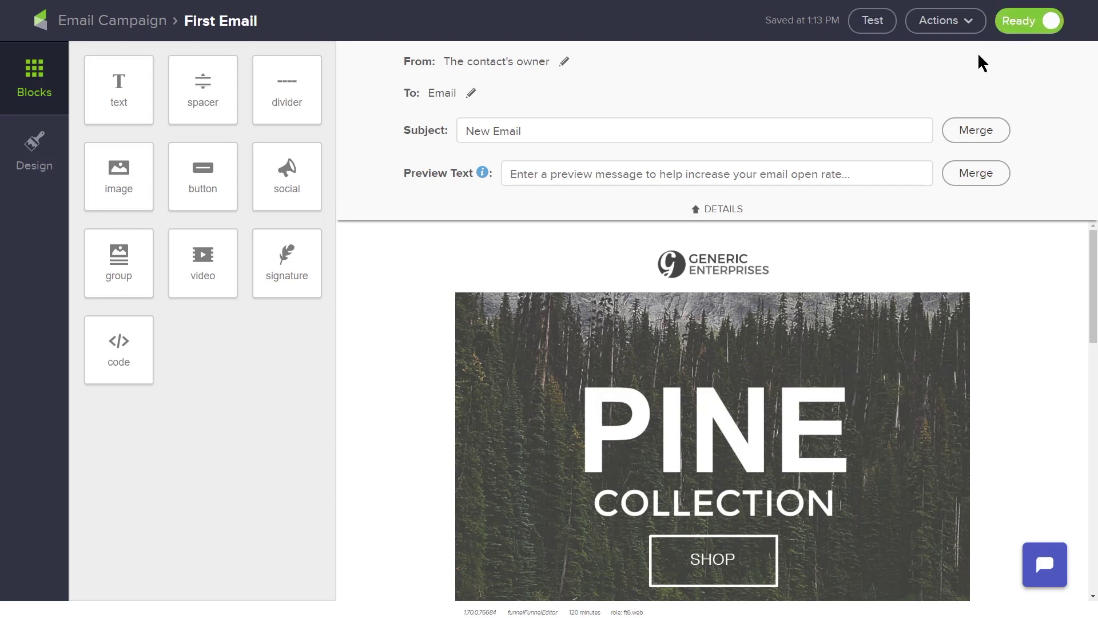
left_click(84, 19)
left_click(559, 143)
mouse_move(503, 142)
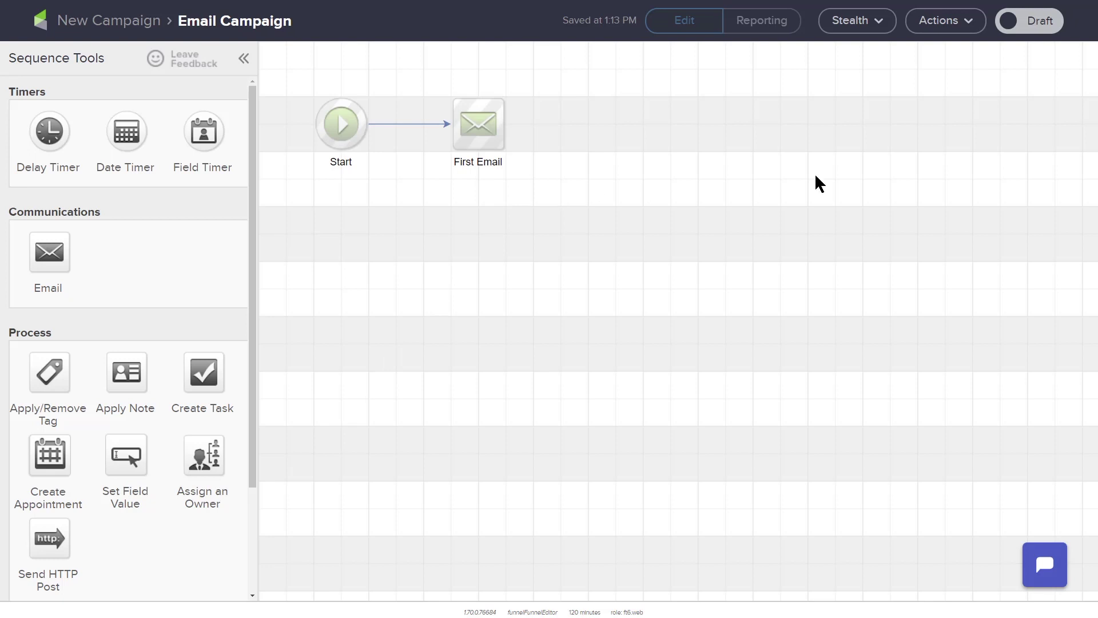
Mark the Email Campaign sequence Ready, go back to the New Campaign canvas, and start publishing
left_click(1039, 29)
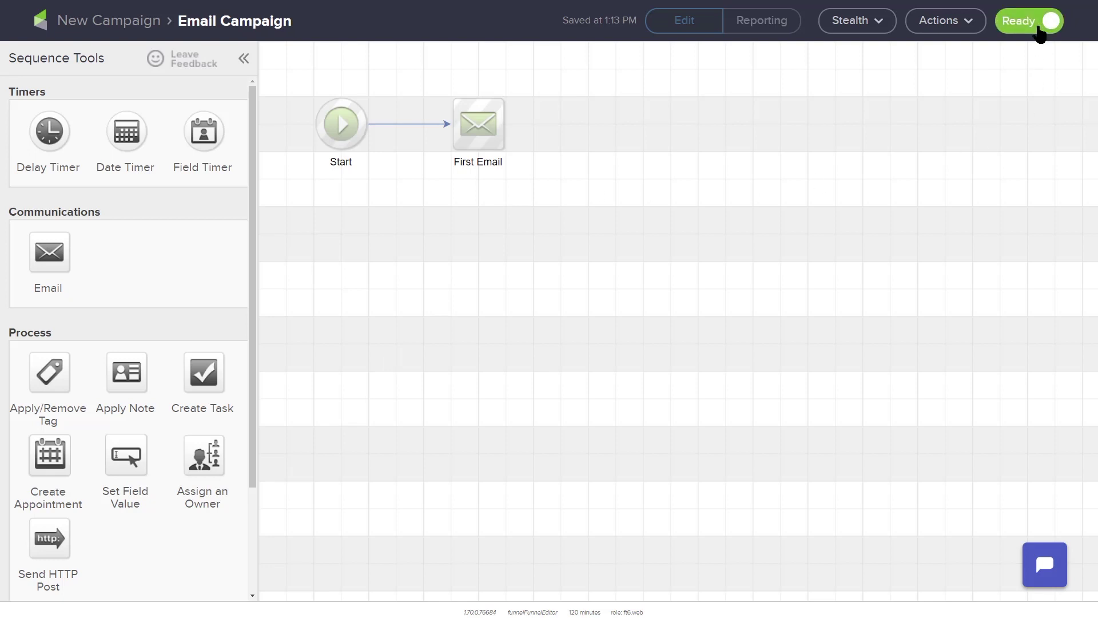
left_click(115, 21)
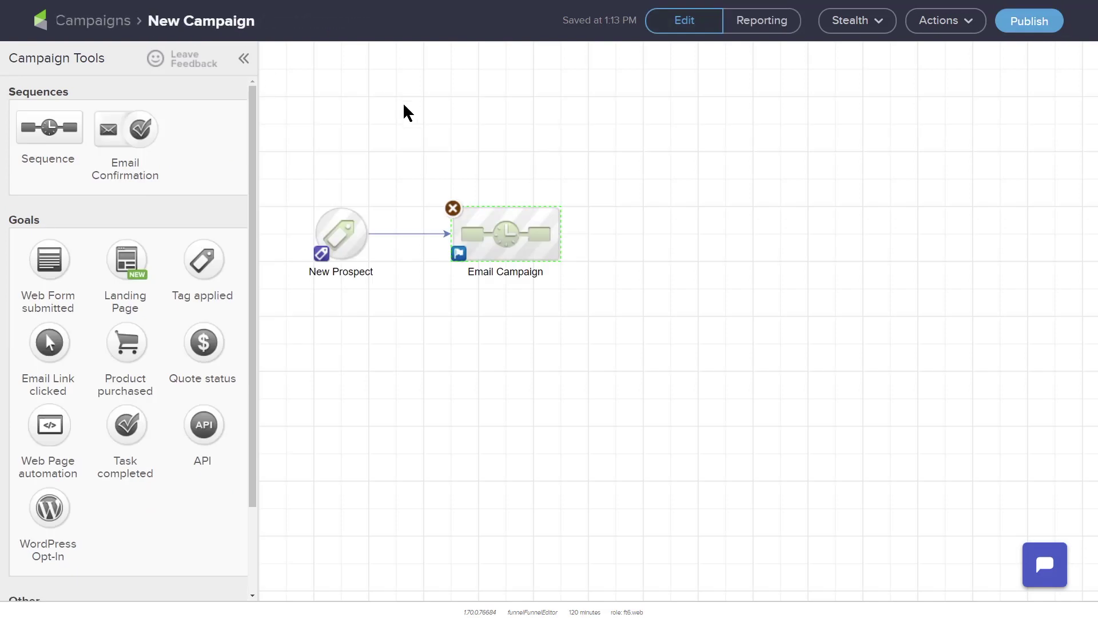
left_click(607, 227)
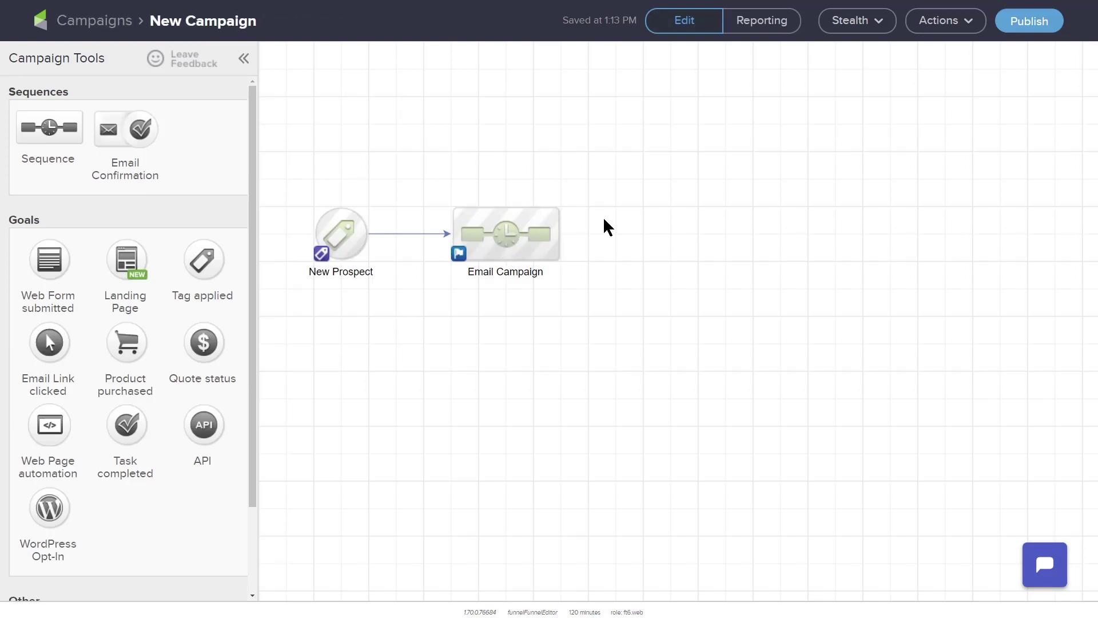
left_click(1033, 23)
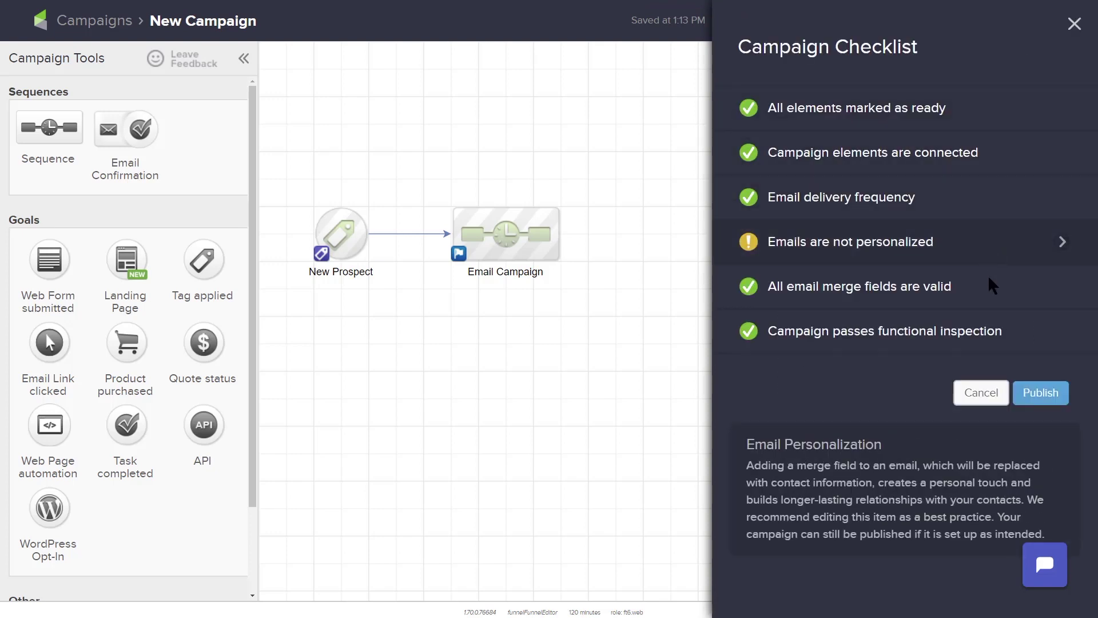
Confirm publishing from the Campaign Checklist panel
left_click(1040, 393)
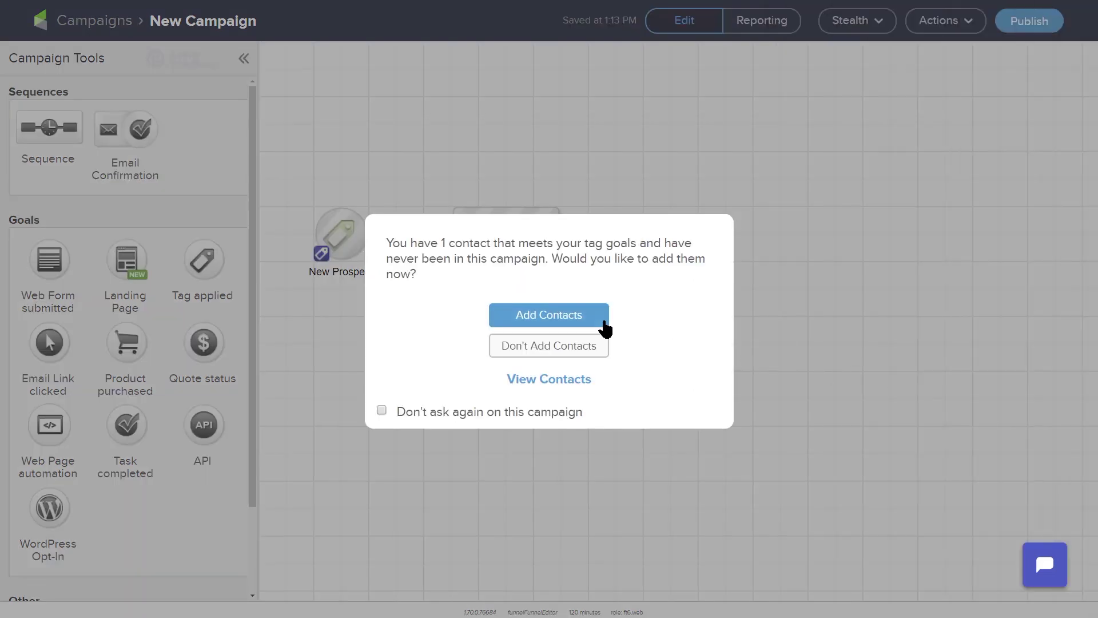